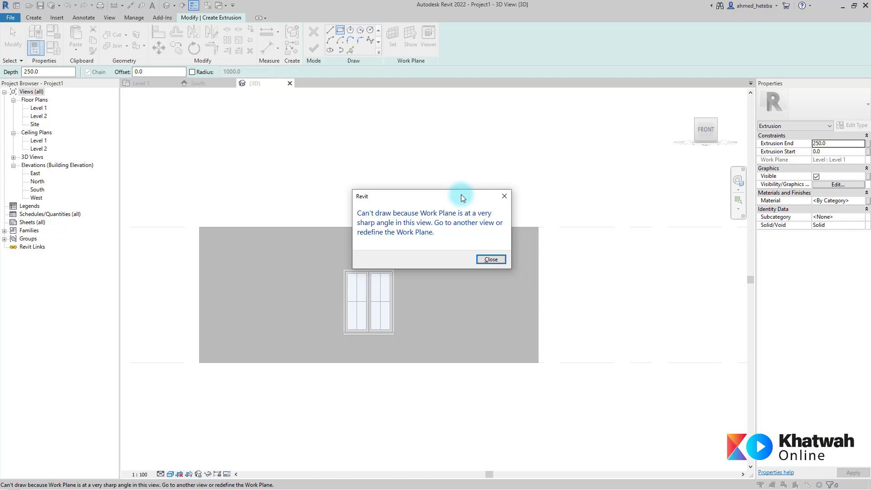
# Step: Dismiss the can't-draw warning and cancel the unfinished extrusion sketch
pyautogui.click(504, 196)
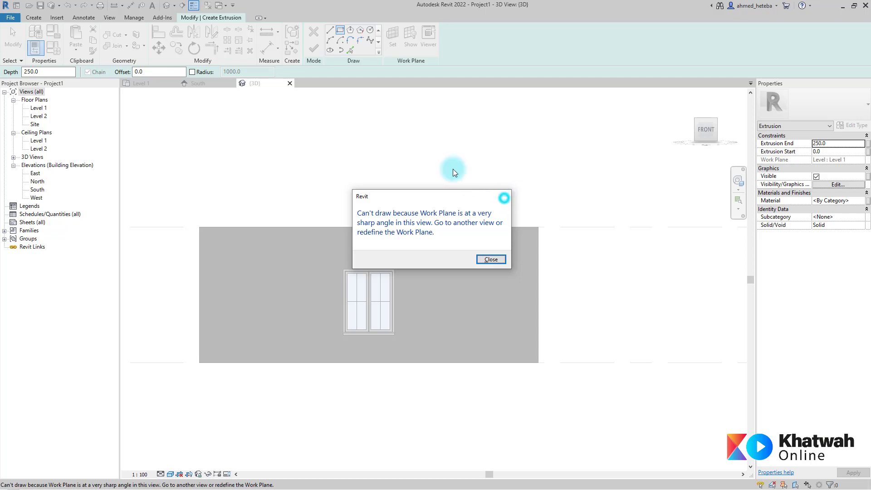
pyautogui.click(314, 31)
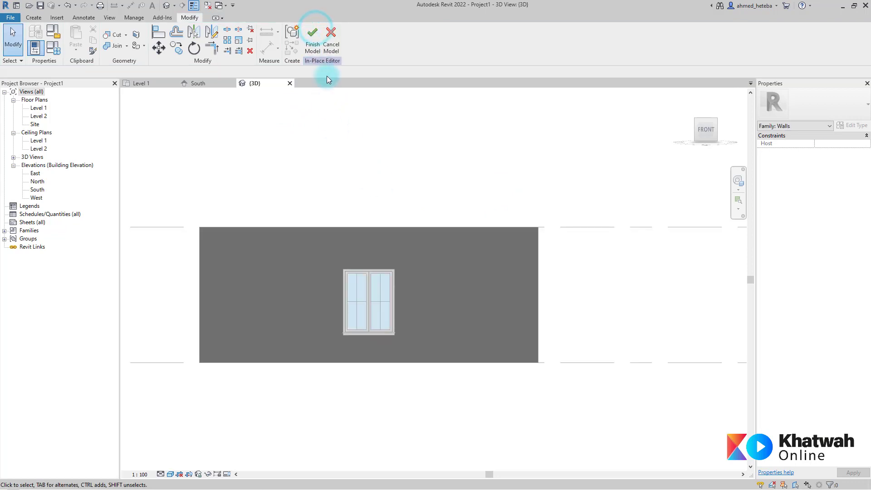
# Step: Cancel the in-place model and turn the 3D view to the wall's FRONT face
pyautogui.click(329, 51)
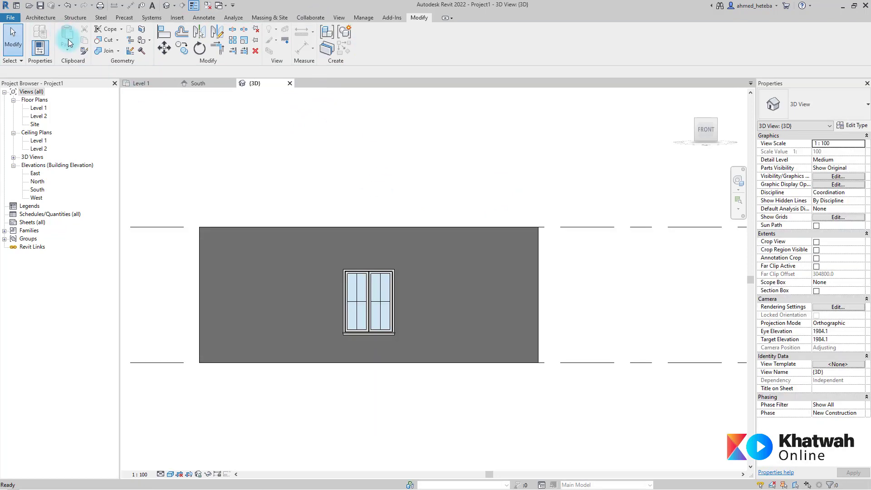
pyautogui.scroll(2, 475, 153)
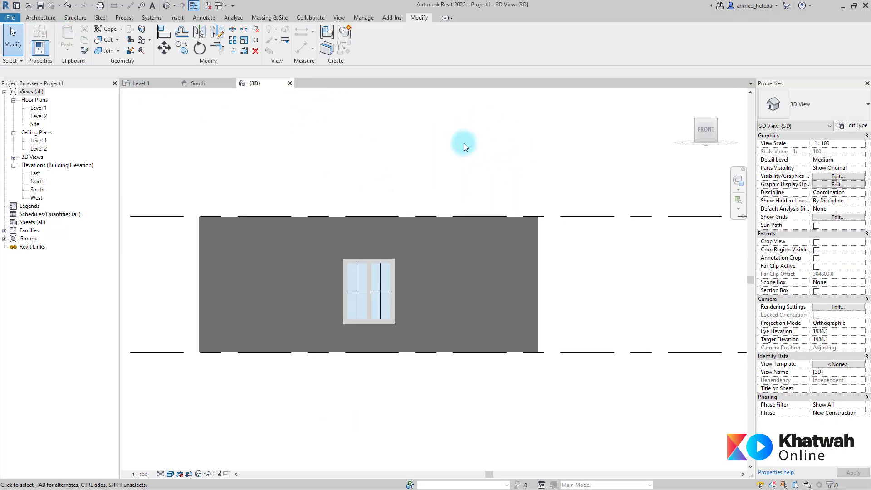
pyautogui.scroll(-2, 463, 143)
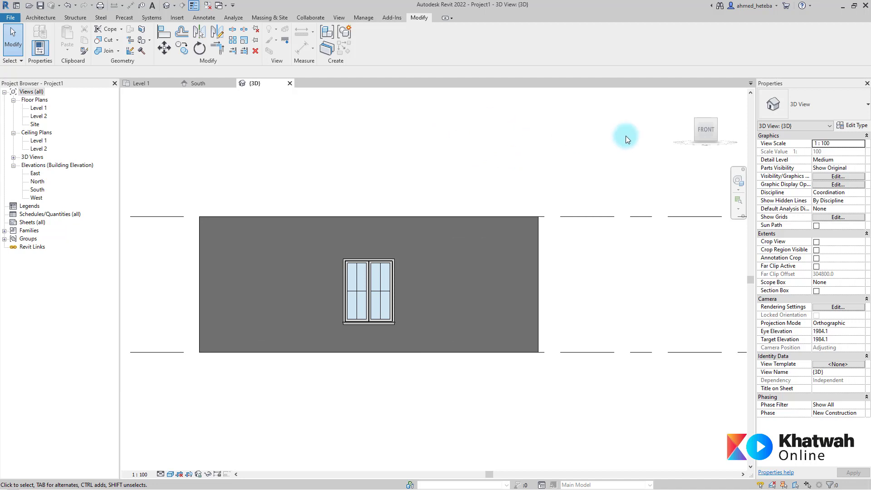
pyautogui.click(708, 133)
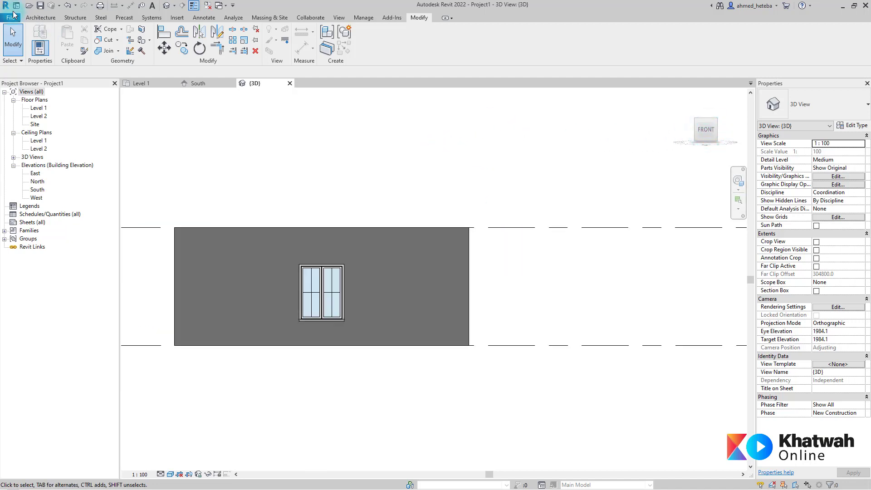
# Step: Create a Model In-Place component in the Walls category, keeping the default name Walls 1
pyautogui.click(48, 19)
pyautogui.click(117, 48)
pyautogui.click(124, 89)
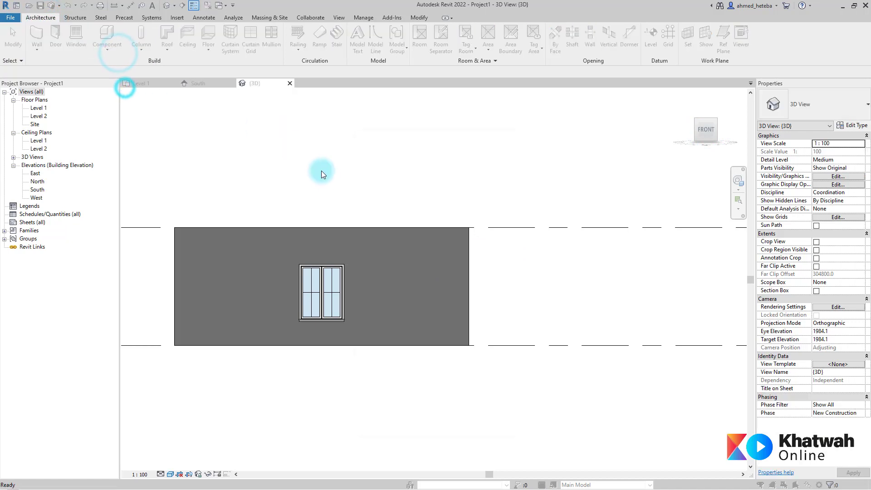
pyautogui.scroll(-10, 388, 205)
pyautogui.click(387, 320)
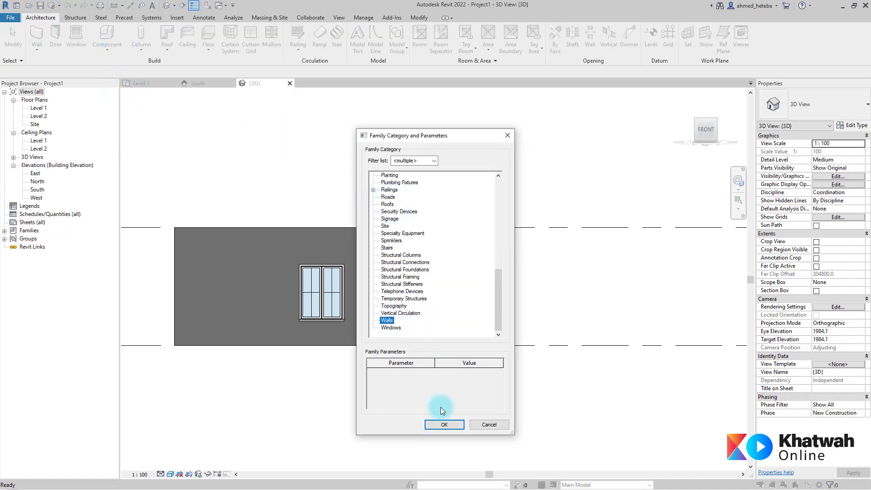
pyautogui.click(448, 426)
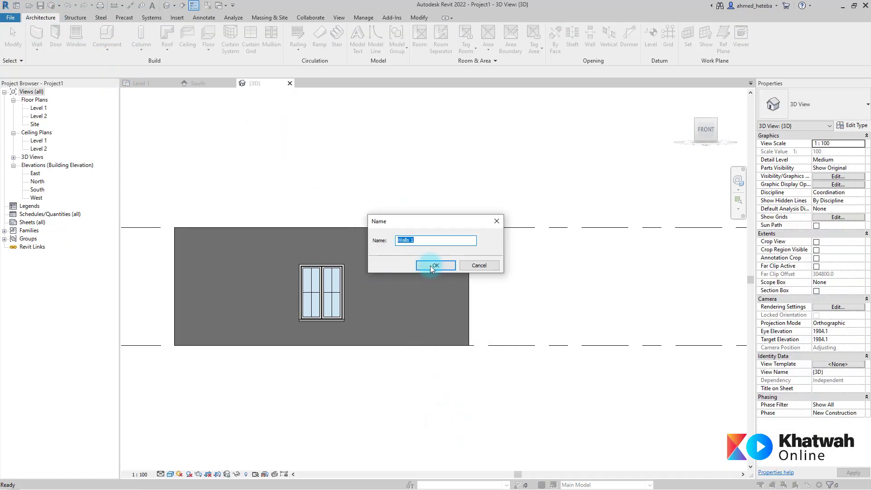
pyautogui.click(434, 266)
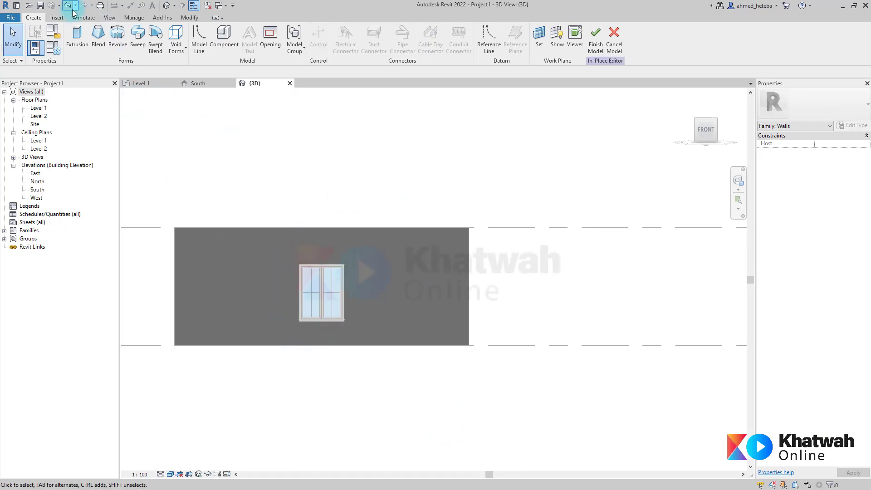
# Step: Start a rectangle extrusion sketch on the wall and dismiss the too-steep work-plane warning
pyautogui.click(77, 36)
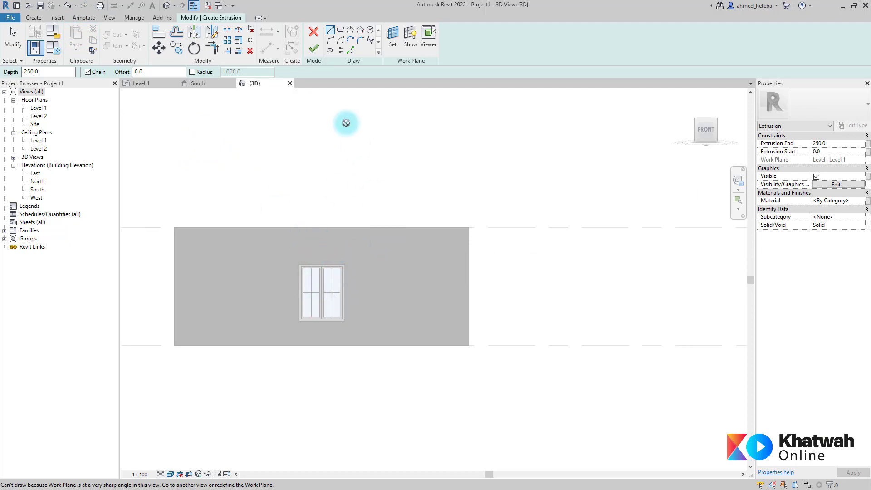
pyautogui.click(341, 34)
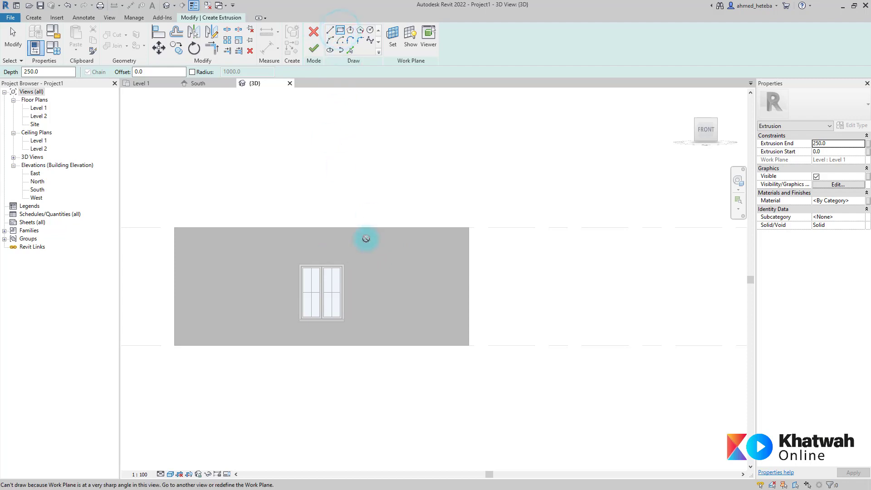
pyautogui.click(332, 257)
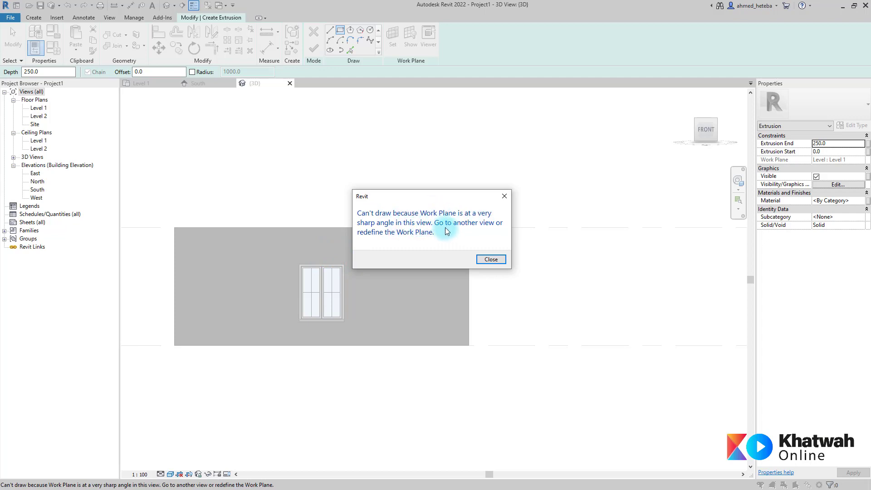
pyautogui.click(491, 260)
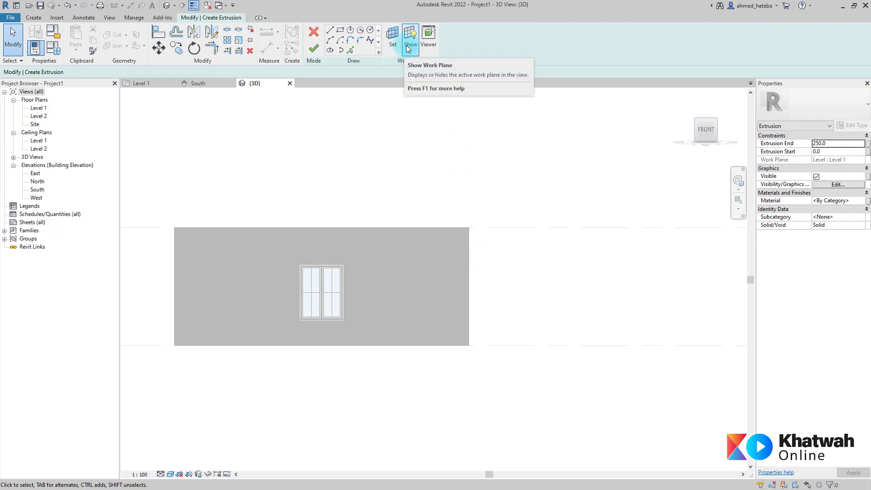
pyautogui.moveTo(410, 38)
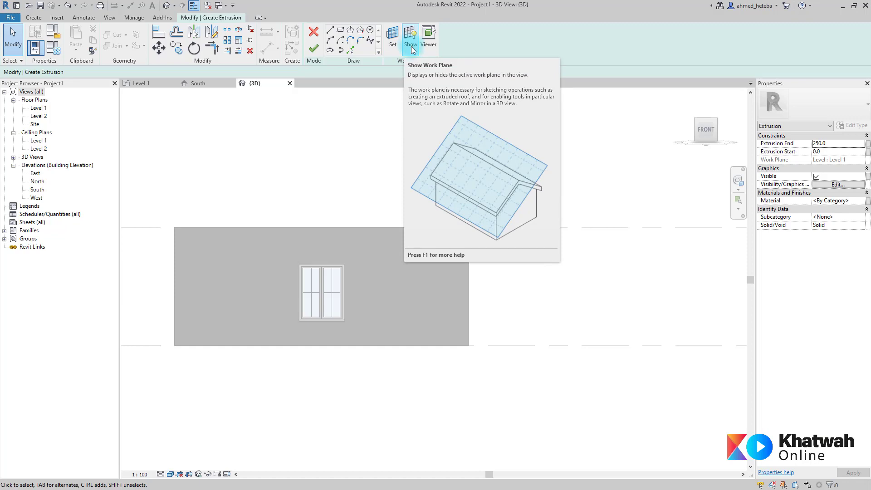
# Step: Show the Level 1 work plane and orbit and zoom to see it beneath the wall
pyautogui.click(411, 49)
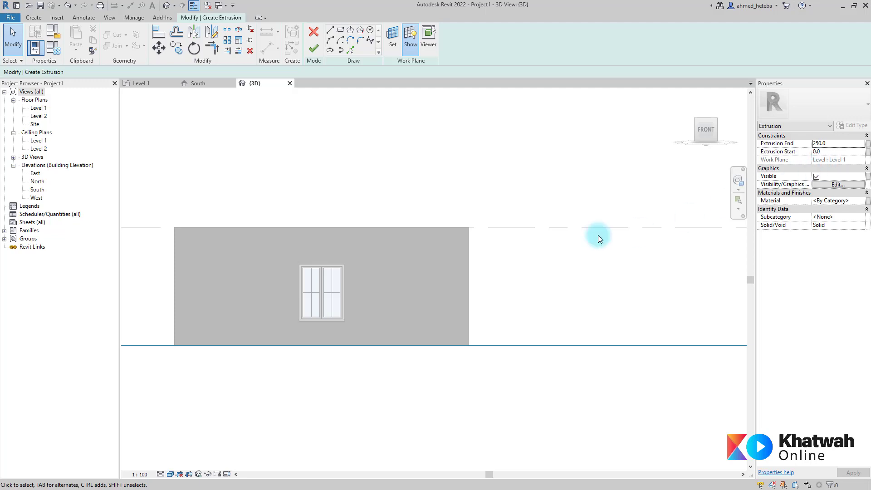
pyautogui.keyDown('shift'); pyautogui.moveTo(472, 199); pyautogui.dragTo(399, 277, button='middle'); pyautogui.keyUp('shift')
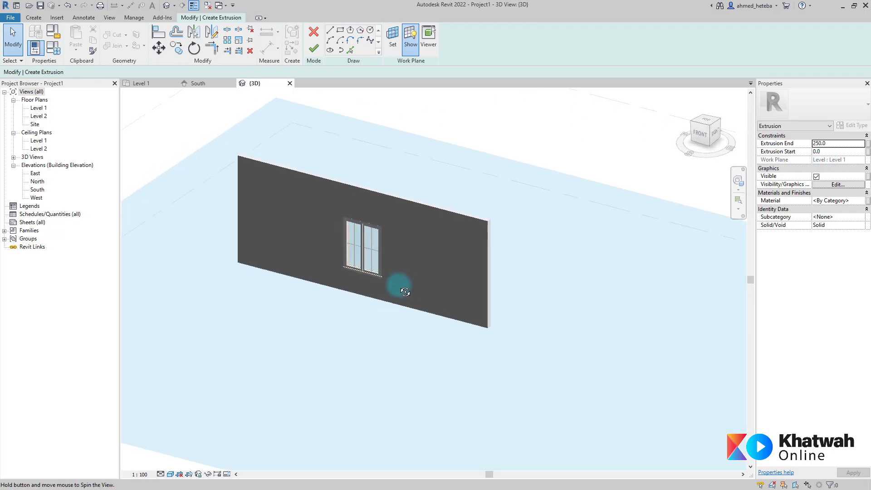
pyautogui.scroll(-4, 400, 278)
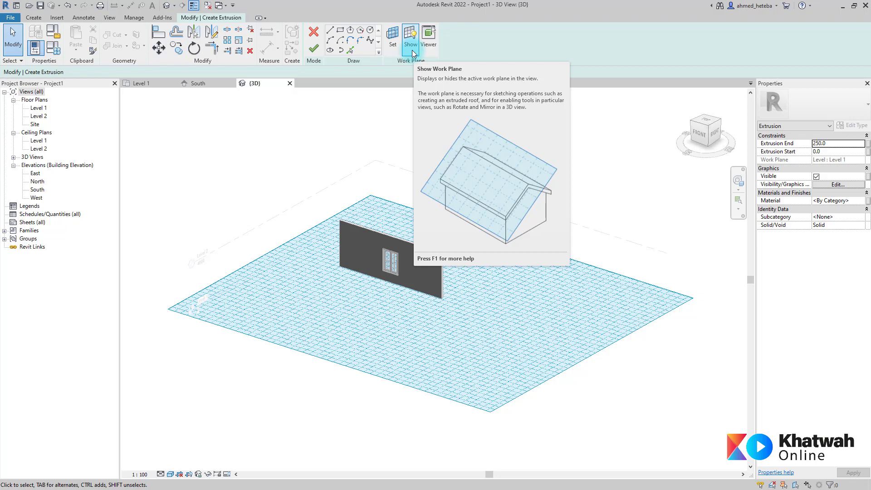
pyautogui.scroll(2, 408, 273)
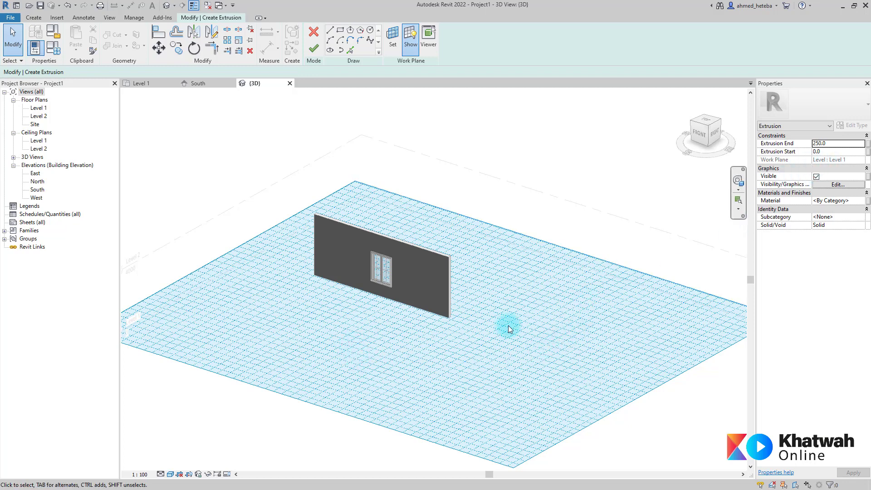
pyautogui.scroll(2, 427, 221)
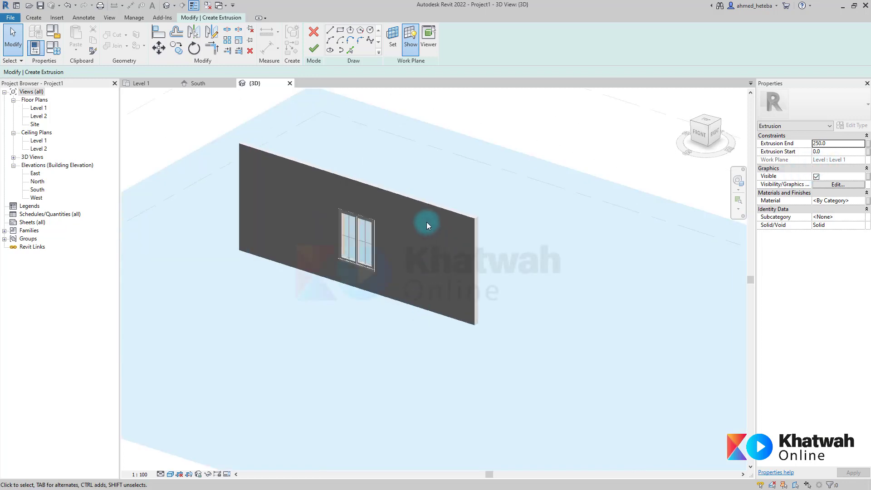
pyautogui.scroll(1, 424, 244)
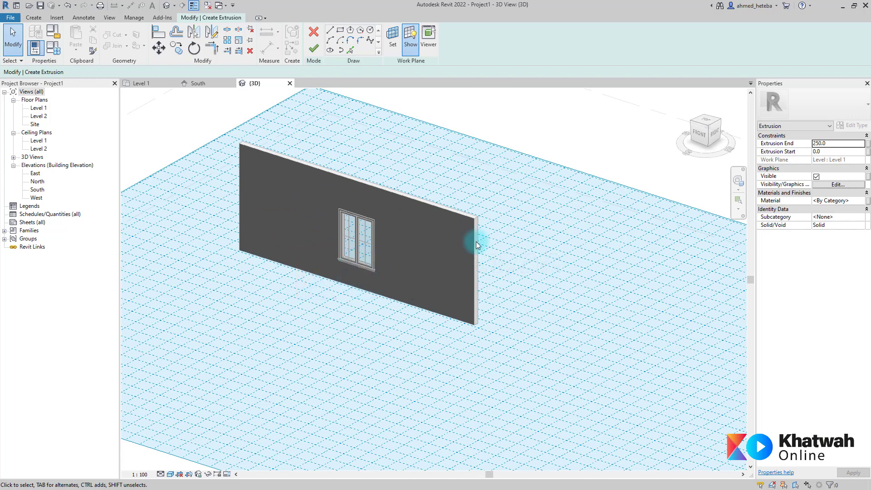
pyautogui.scroll(3, 472, 243)
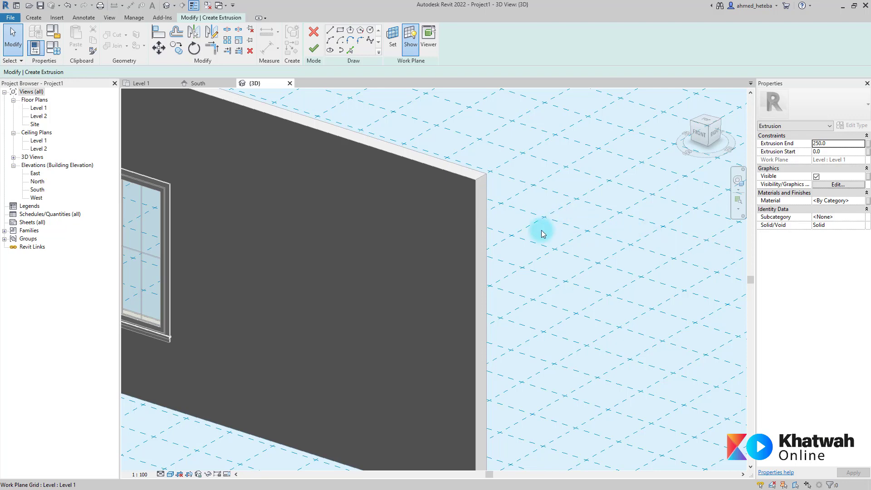
pyautogui.scroll(-5, 499, 213)
pyautogui.moveTo(448, 192); pyautogui.dragTo(442, 205, button='middle')
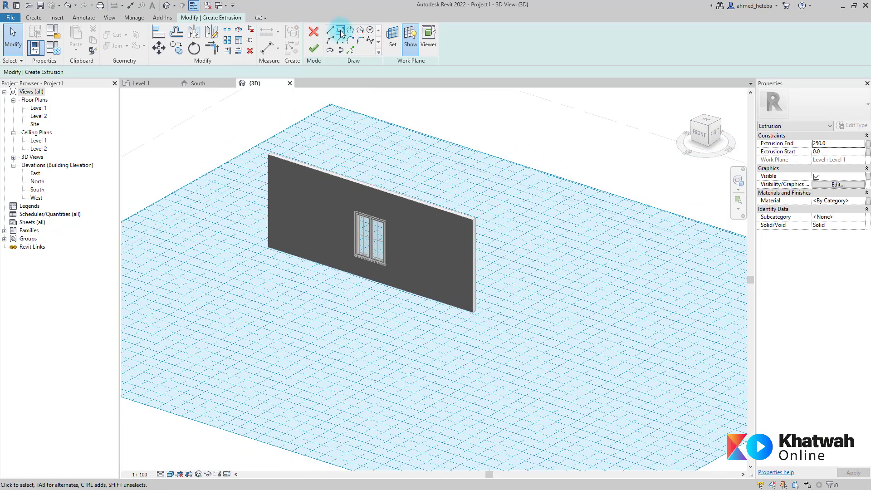
# Step: Try sketching a rectangle with the wall viewed from FRONT, blocked by the Level 1 work plane
pyautogui.click(340, 30)
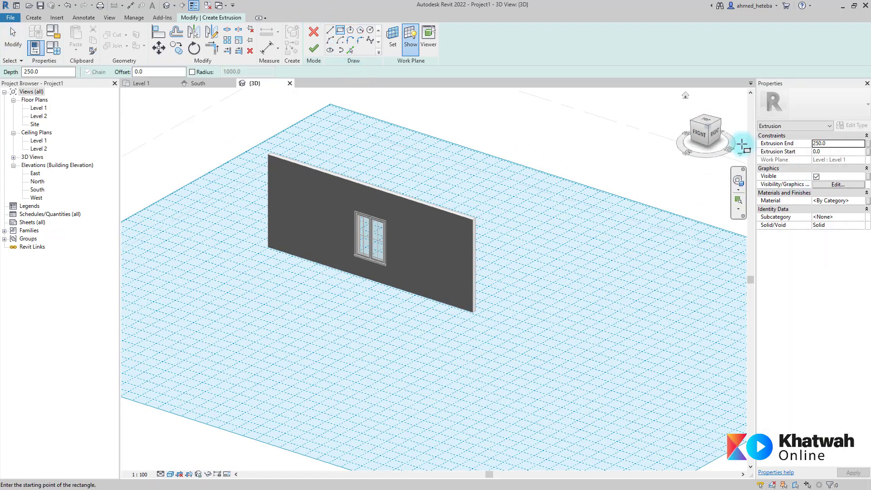
pyautogui.click(697, 144)
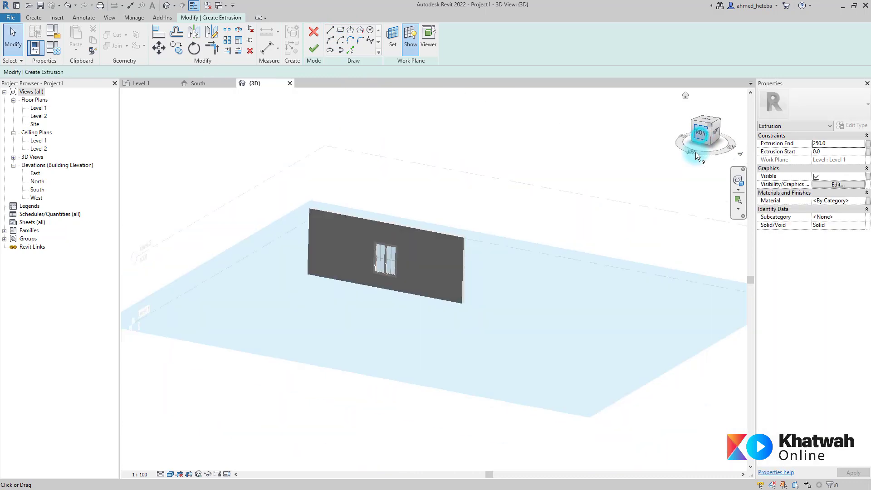
pyautogui.scroll(5, 381, 267)
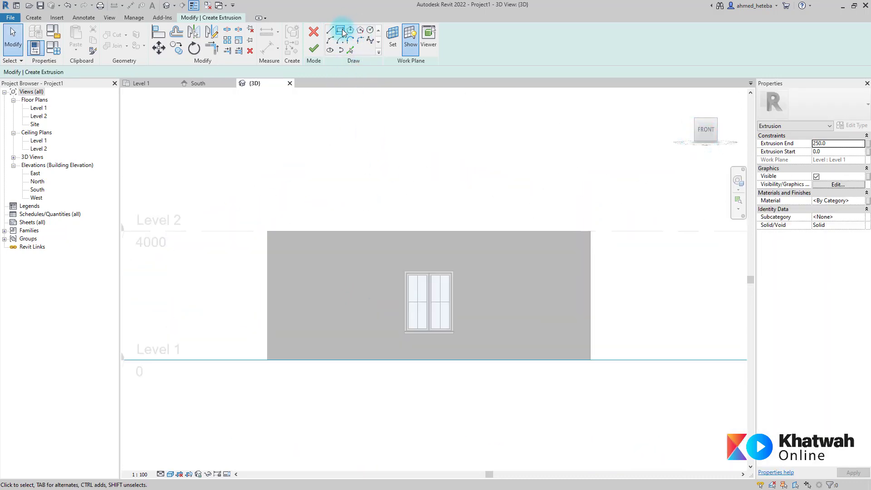
pyautogui.click(341, 31)
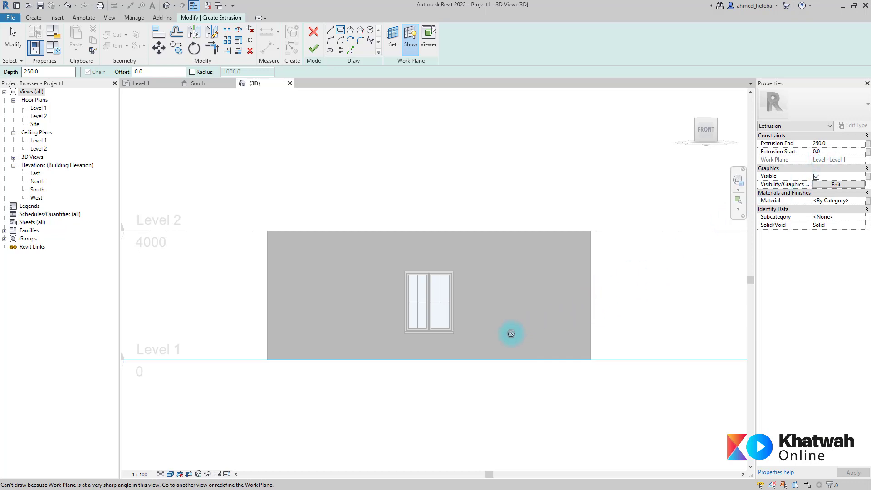
pyautogui.moveTo(480, 271)
pyautogui.keyDown('shift'); pyautogui.mouseDown(button='middle')
pyautogui.moveTo(482, 367)
pyautogui.moveTo(490, 336)
pyautogui.moveTo(408, 361)
pyautogui.mouseUp(button='middle'); pyautogui.keyUp('shift')
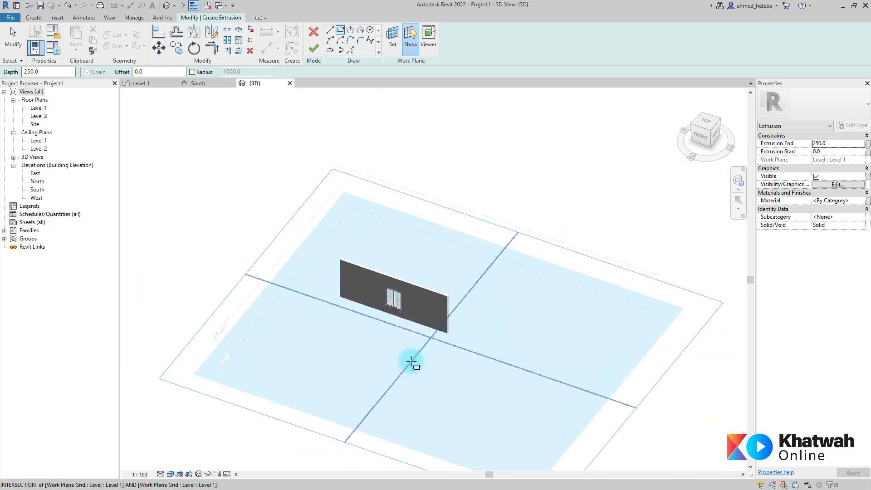
pyautogui.scroll(3, 455, 317)
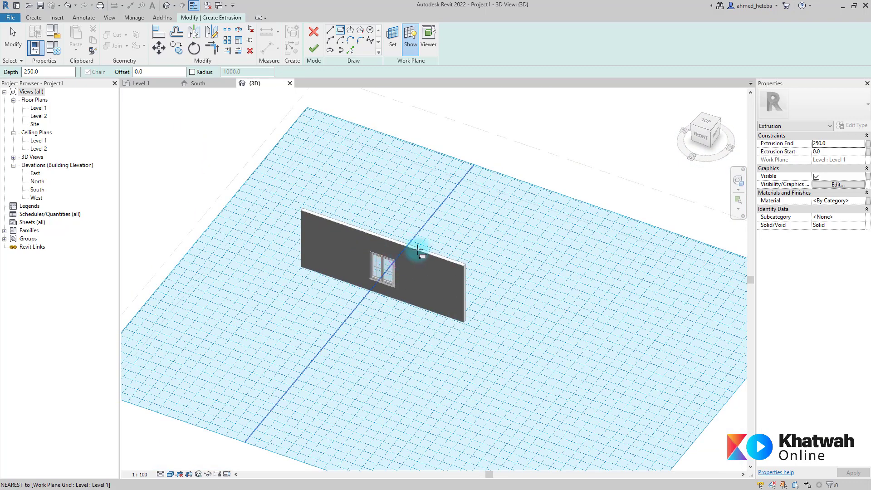
pyautogui.click(703, 135)
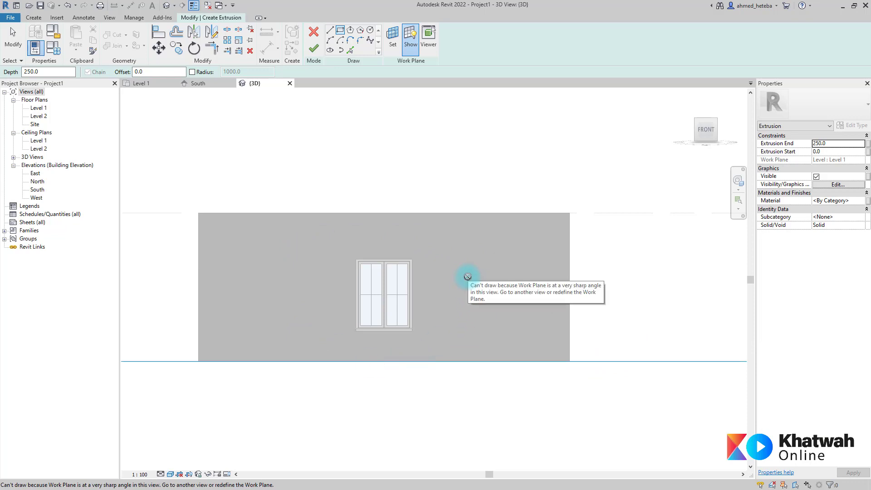
# Step: Try setting the work plane with Pick a plane, then cancel the pick
pyautogui.click(393, 42)
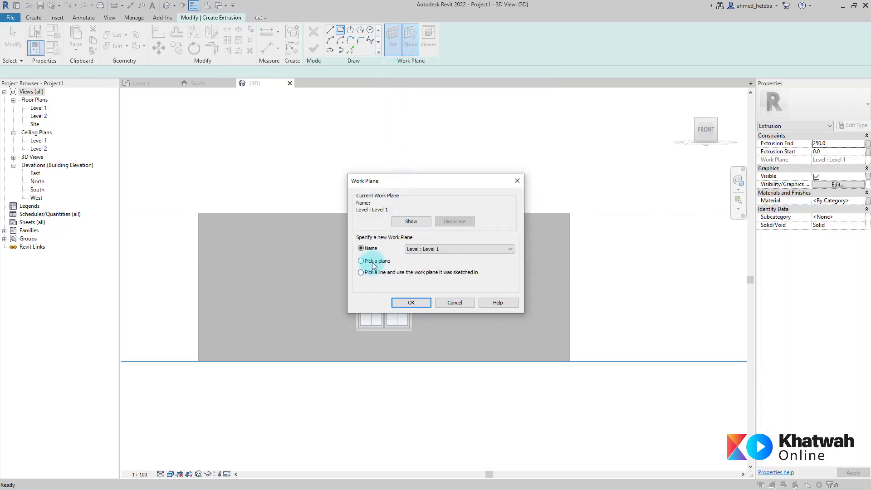
pyautogui.moveTo(393, 182); pyautogui.dragTo(646, 144)
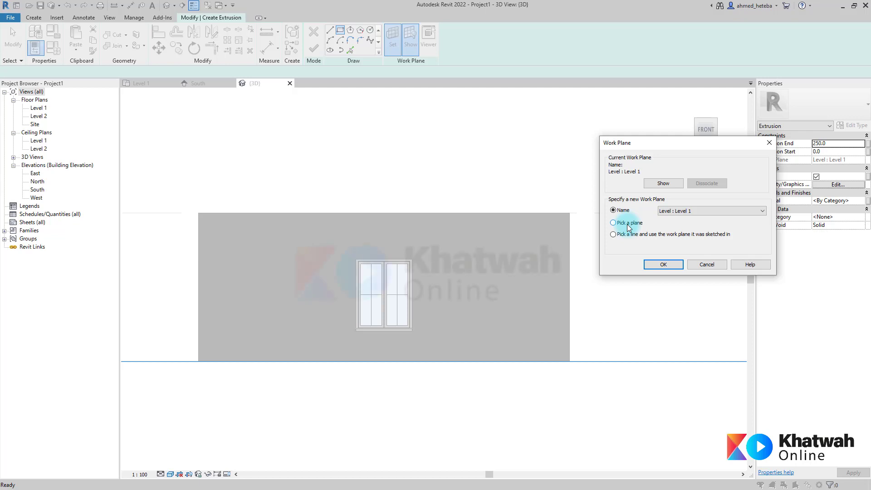
pyautogui.click(629, 224)
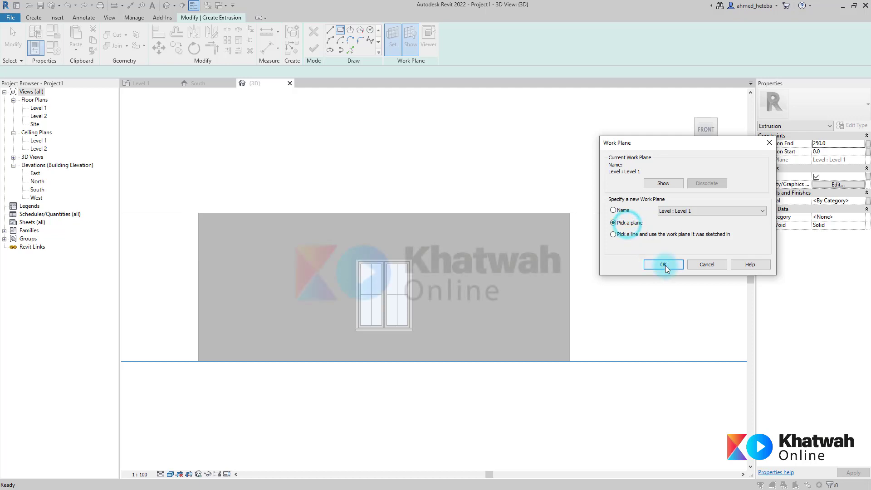
pyautogui.click(664, 265)
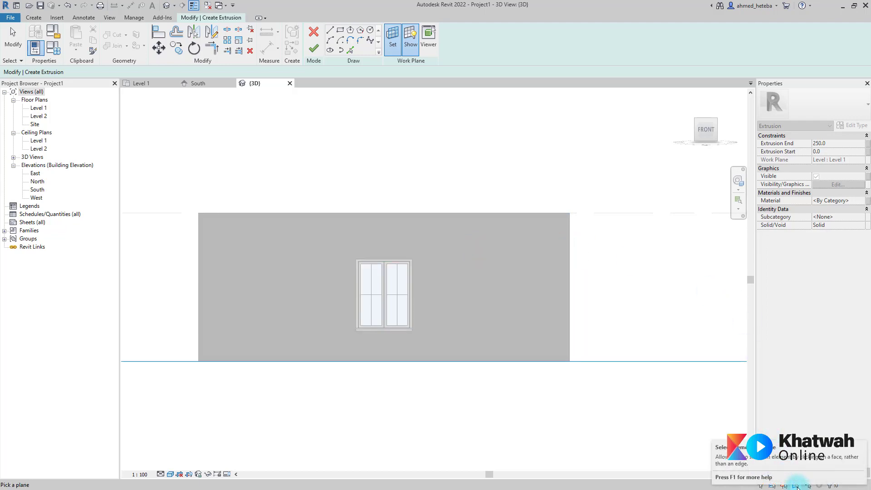
pyautogui.press('Escape')
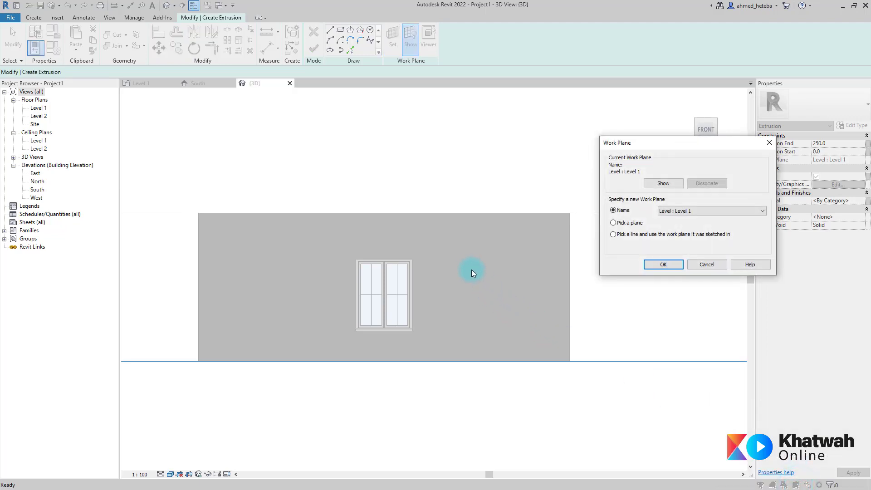
pyautogui.click(655, 264)
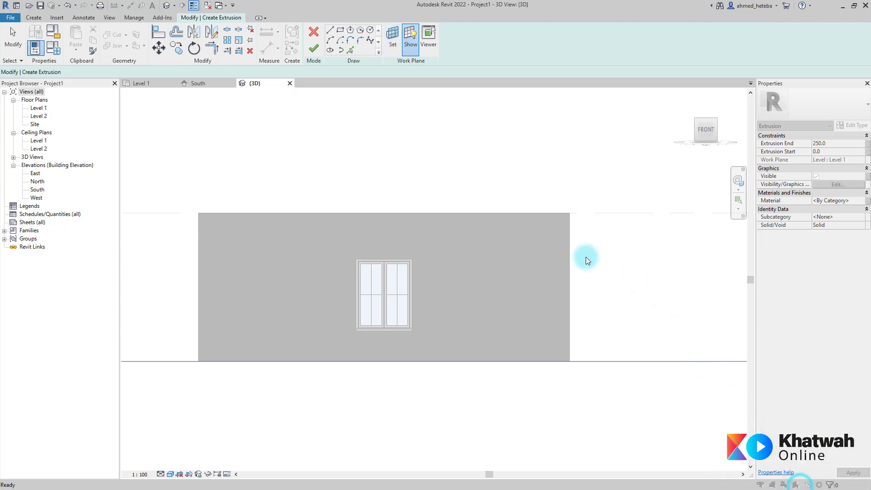
# Step: Pick the wall's front face as the extrusion work plane
pyautogui.click(392, 41)
pyautogui.click(629, 222)
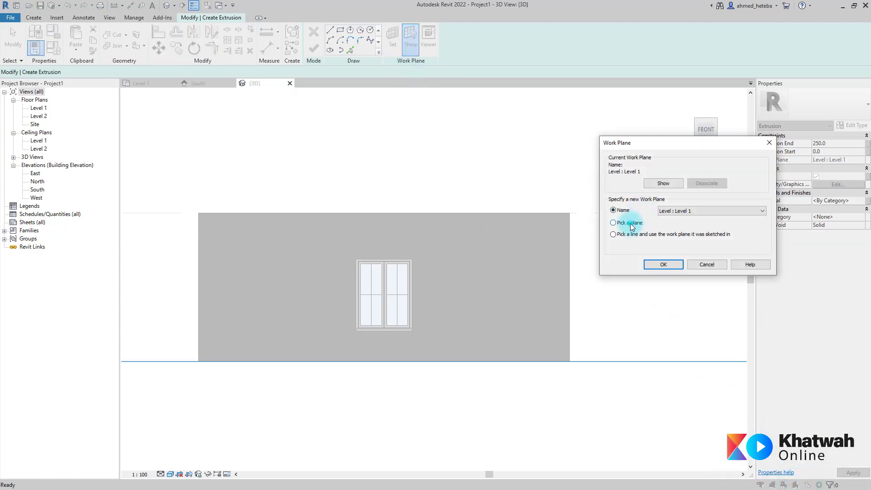
pyautogui.click(663, 265)
pyautogui.click(502, 271)
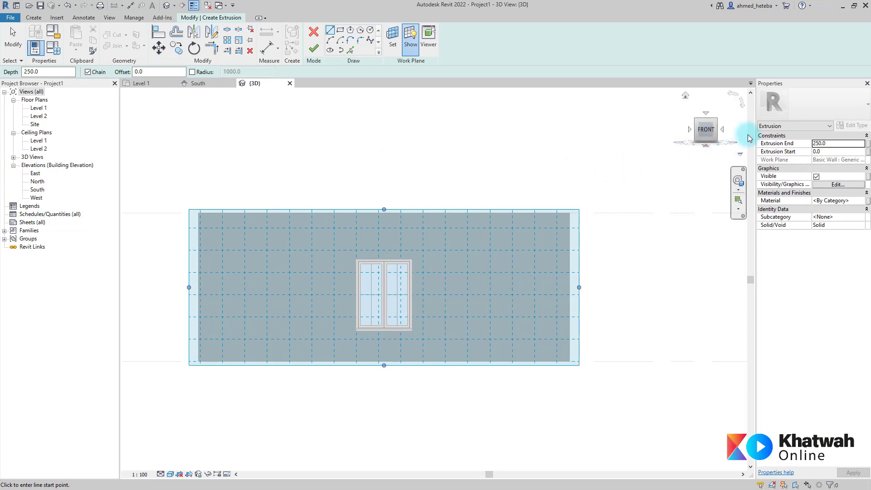
# Step: Sketch a rectangle tracing the window's corners
pyautogui.moveTo(754, 135); pyautogui.dragTo(701, 134)
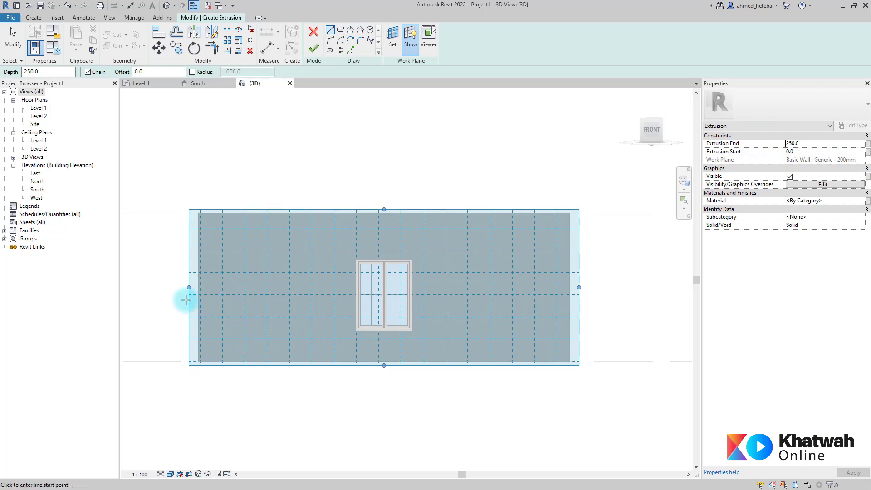
pyautogui.click(340, 30)
pyautogui.scroll(3, 350, 268)
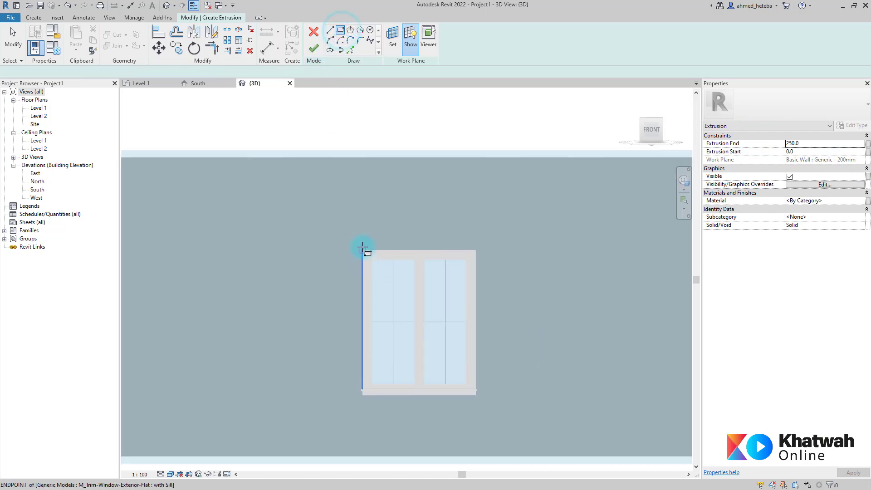
pyautogui.click(362, 250)
pyautogui.click(476, 395)
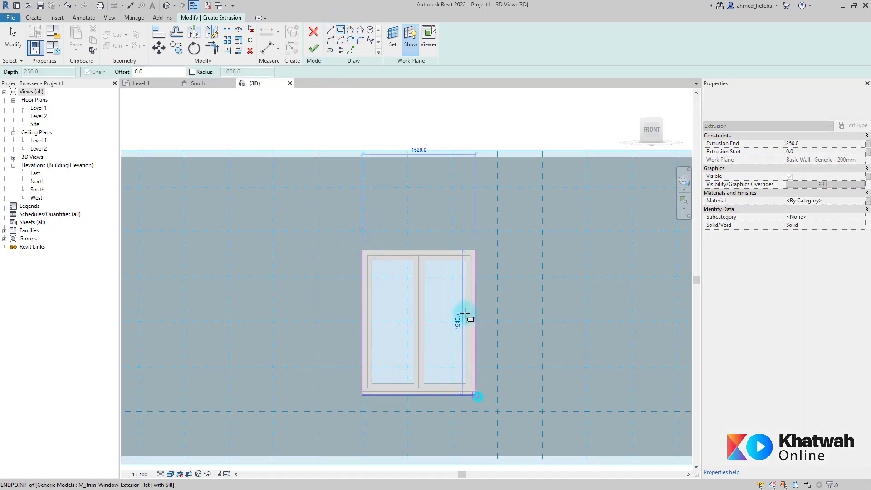
# Step: Add an outline offset 300 outside the window and finish the 250-deep extrusion
pyautogui.click(350, 50)
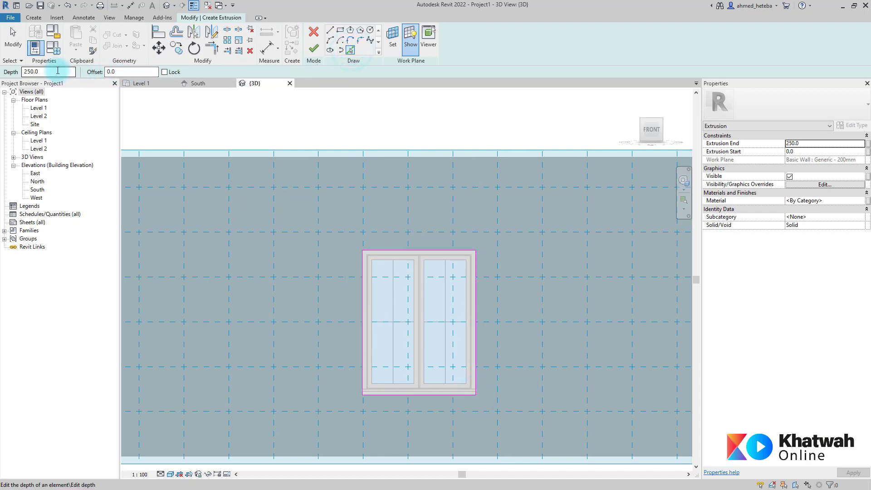
pyautogui.click(144, 74)
pyautogui.write('300')
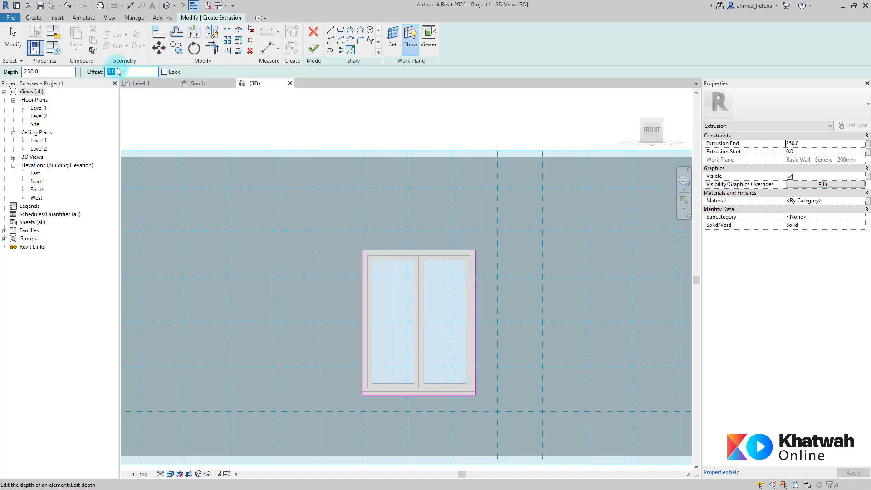
pyautogui.press('Tab')
pyautogui.click(384, 254)
pyautogui.click(410, 39)
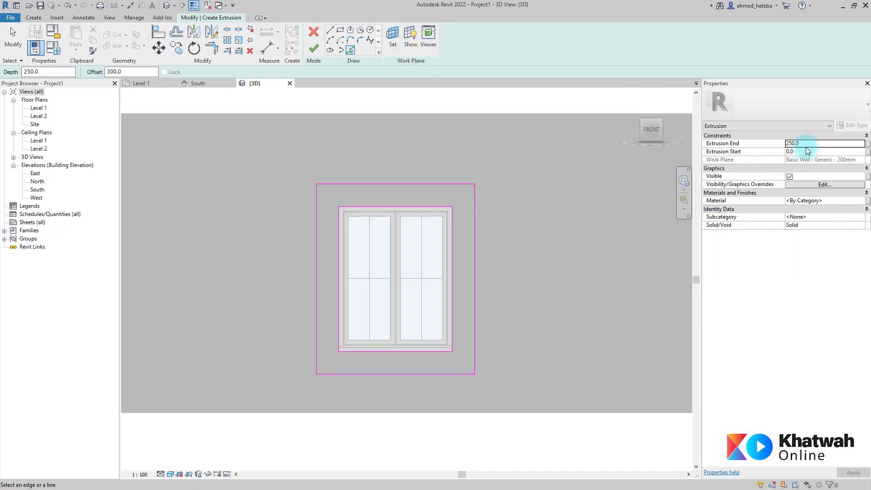
pyautogui.click(313, 50)
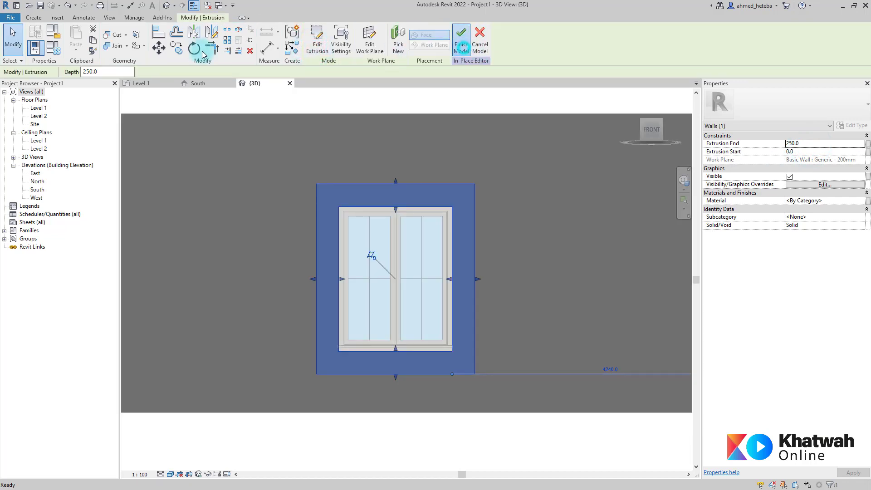
# Step: Finish the Walls 1 in-place model and orbit to inspect the frame in 3D
pyautogui.click(461, 47)
pyautogui.moveTo(392, 269)
pyautogui.keyDown('shift'); pyautogui.mouseDown(button='middle')
pyautogui.moveTo(493, 304)
pyautogui.moveTo(467, 265)
pyautogui.moveTo(467, 208)
pyautogui.mouseUp(button='middle'); pyautogui.keyUp('shift')
pyautogui.click(467, 207)
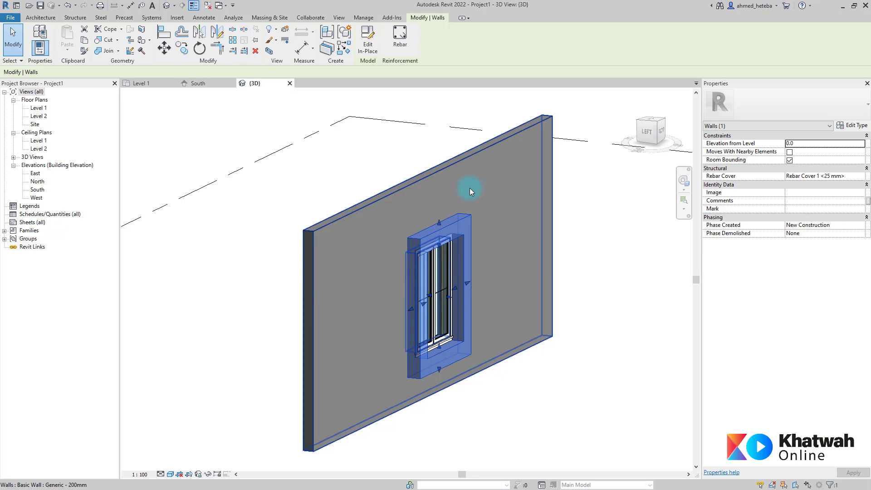
pyautogui.scroll(-1, 480, 283)
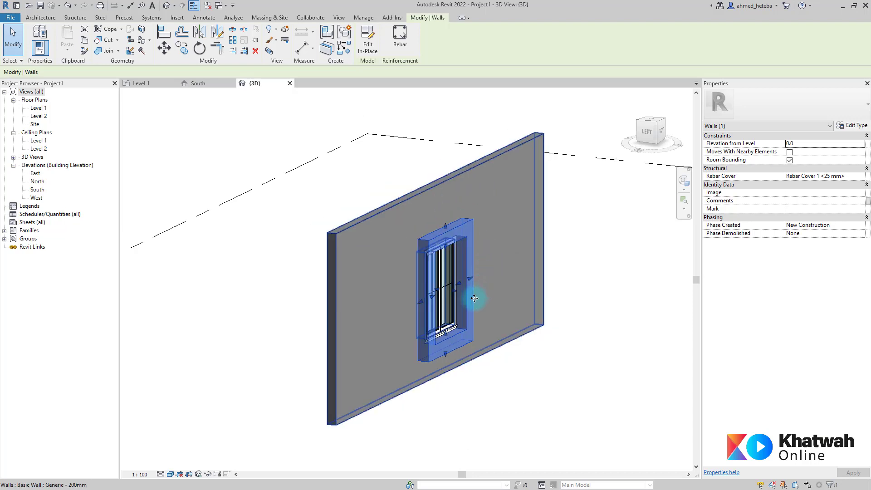
pyautogui.keyDown('shift'); pyautogui.moveTo(459, 294); pyautogui.dragTo(292, 328, button='middle'); pyautogui.keyUp('shift')
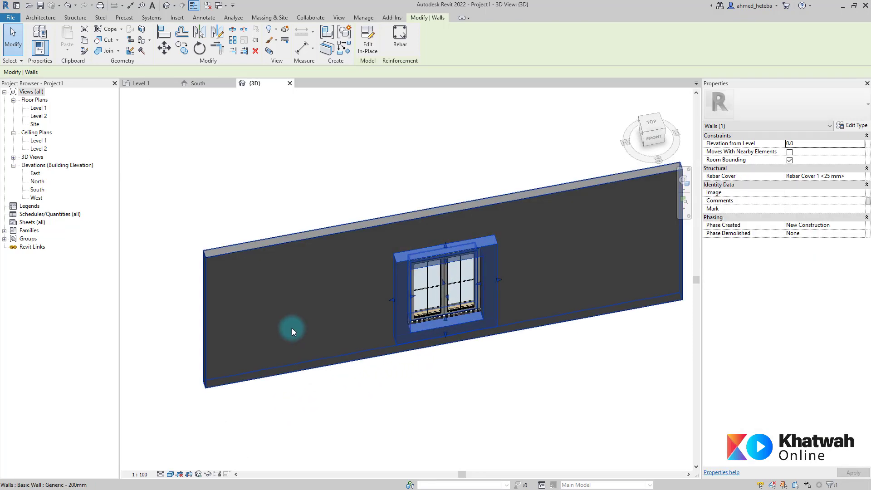
# Step: Open the South elevation, centre the wall and clear the selection
pyautogui.doubleClick(37, 190)
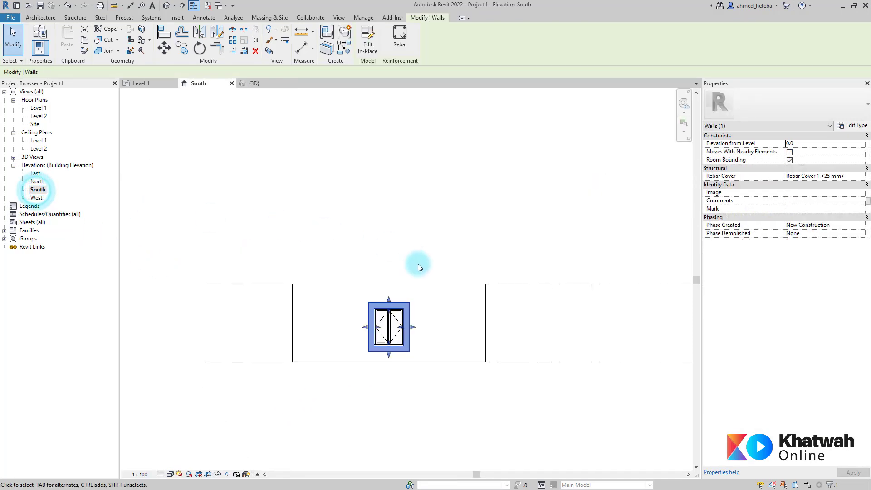
pyautogui.moveTo(415, 304); pyautogui.dragTo(406, 290, button='middle')
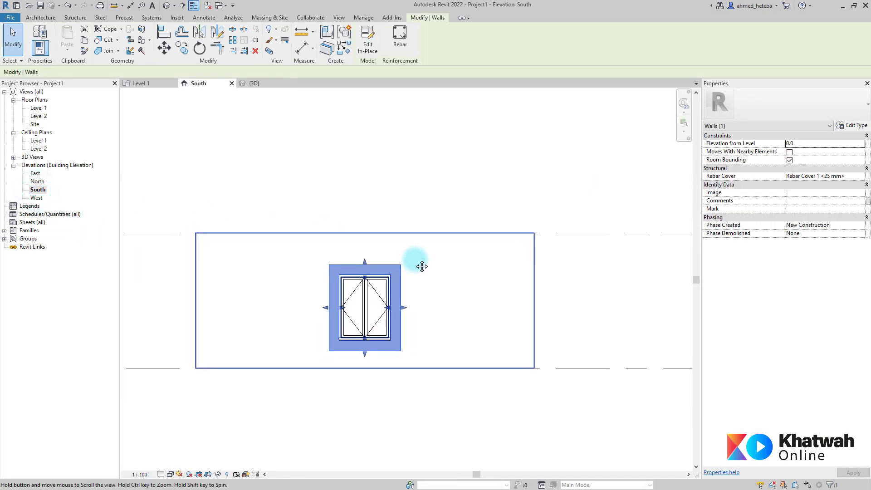
pyautogui.click(399, 194)
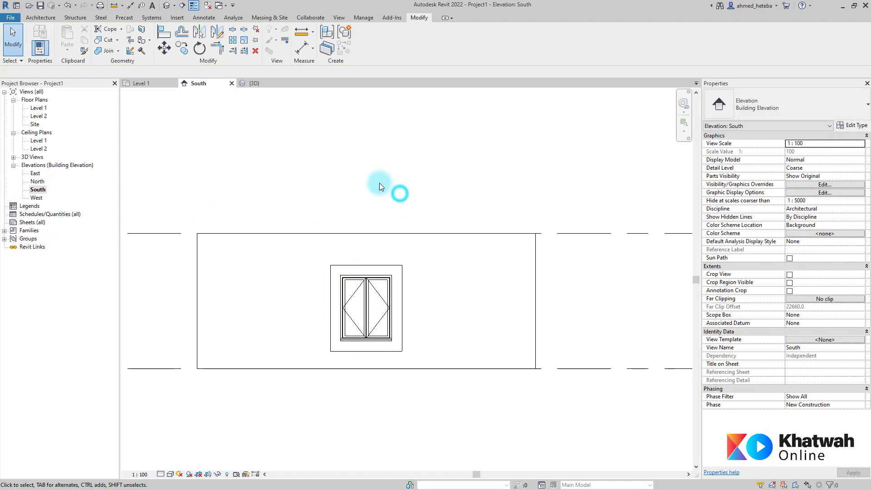
# Step: Create in-place model Walls 2 in the Walls category, start an extrusion, and cancel the Work Plane dialog
pyautogui.click(41, 18)
pyautogui.click(119, 86)
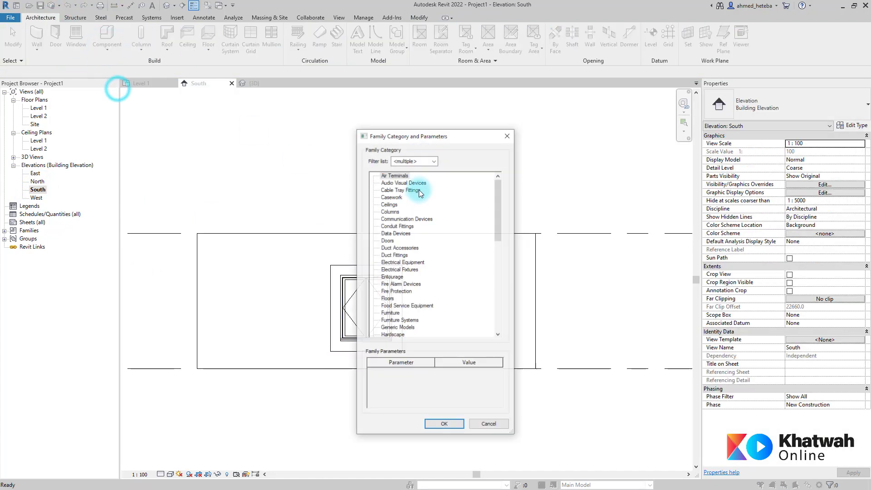
pyautogui.click(444, 424)
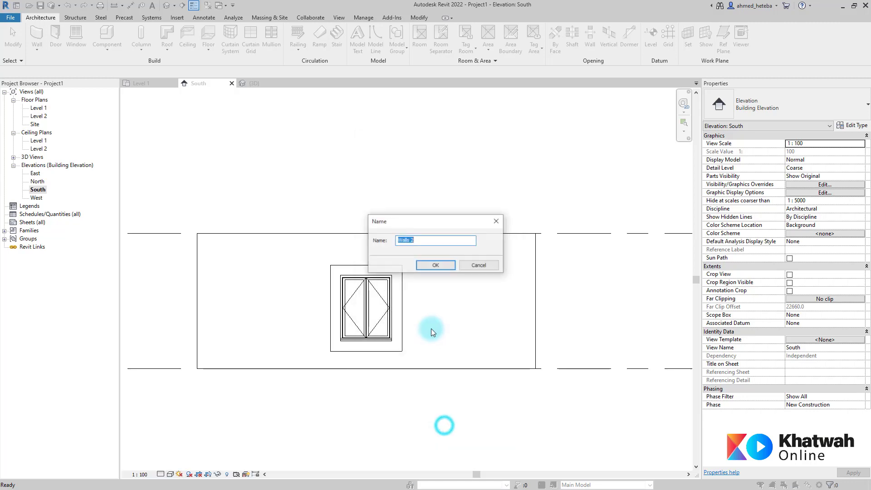
pyautogui.click(444, 266)
pyautogui.click(77, 36)
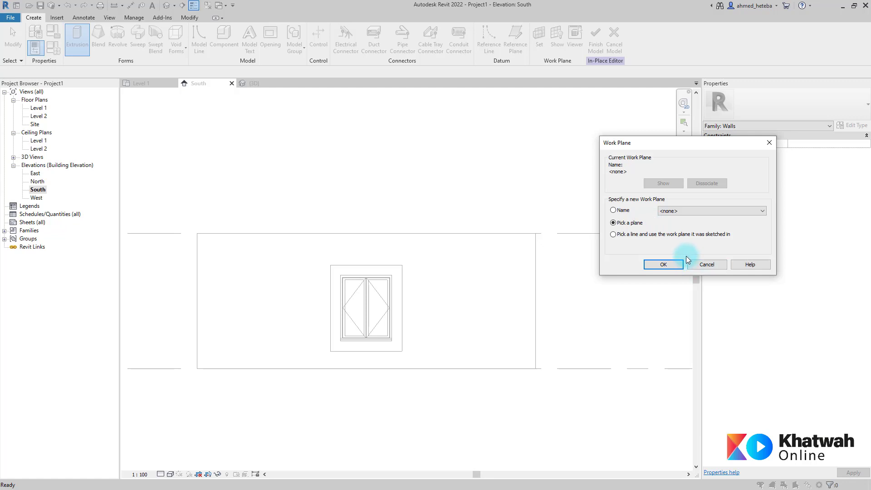
pyautogui.click(706, 266)
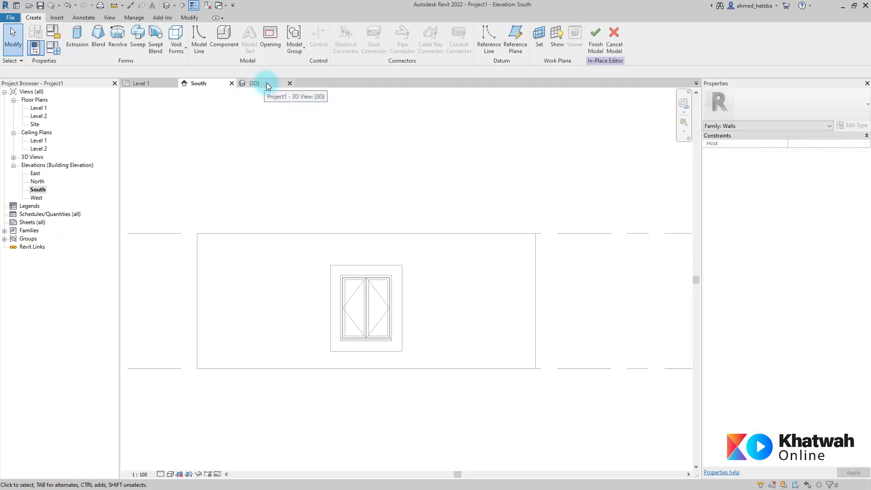
pyautogui.click(268, 86)
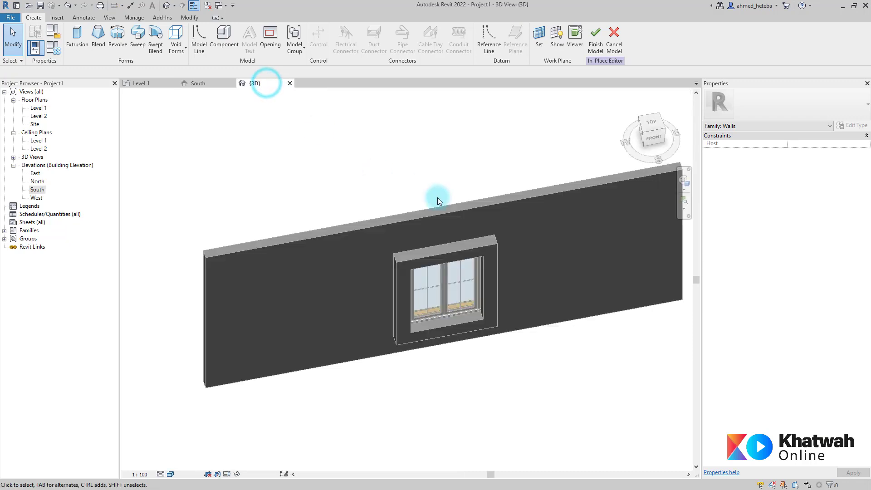
pyautogui.click(655, 138)
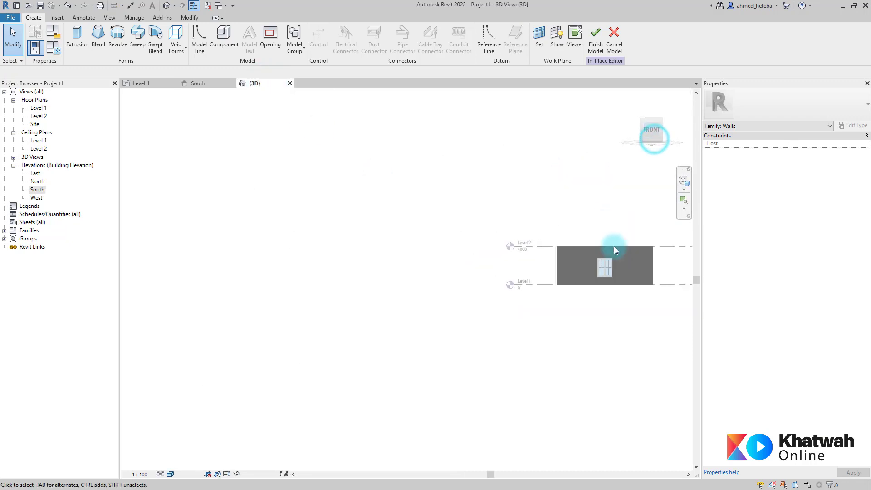
pyautogui.scroll(5, 352, 274)
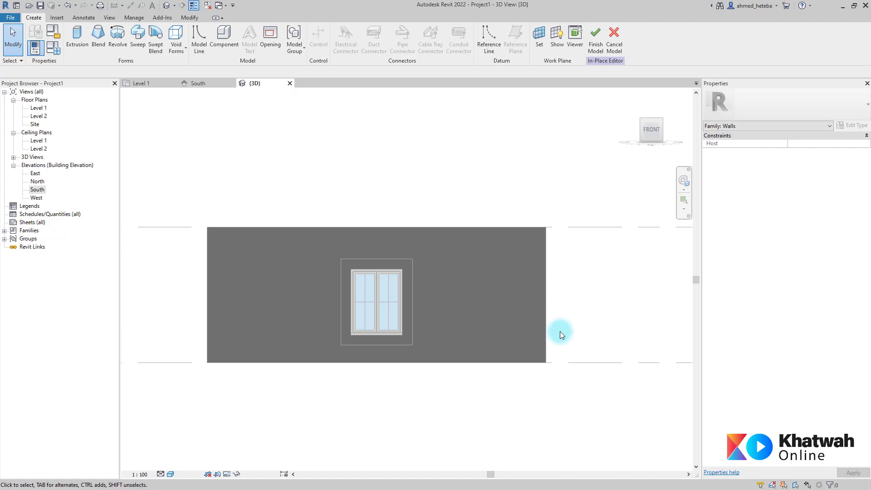
pyautogui.keyDown('shift'); pyautogui.moveTo(365, 258); pyautogui.dragTo(413, 354, button='middle'); pyautogui.keyUp('shift')
pyautogui.scroll(-4, 413, 354)
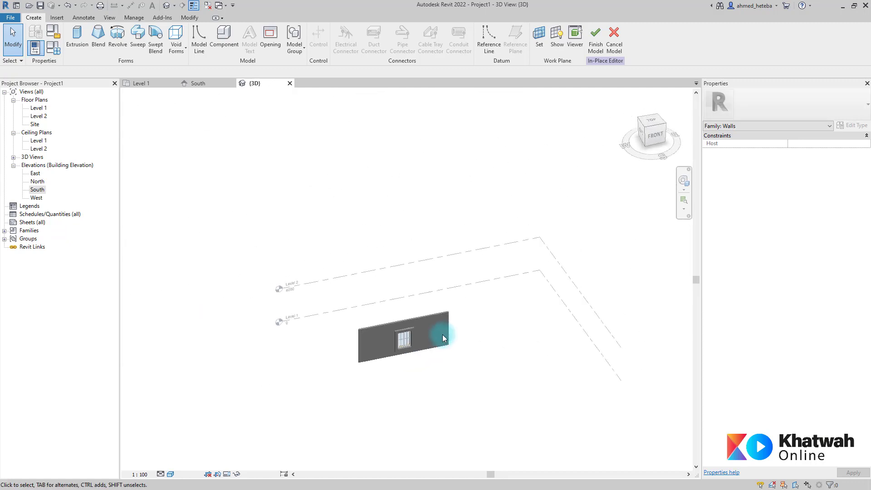
pyautogui.click(208, 85)
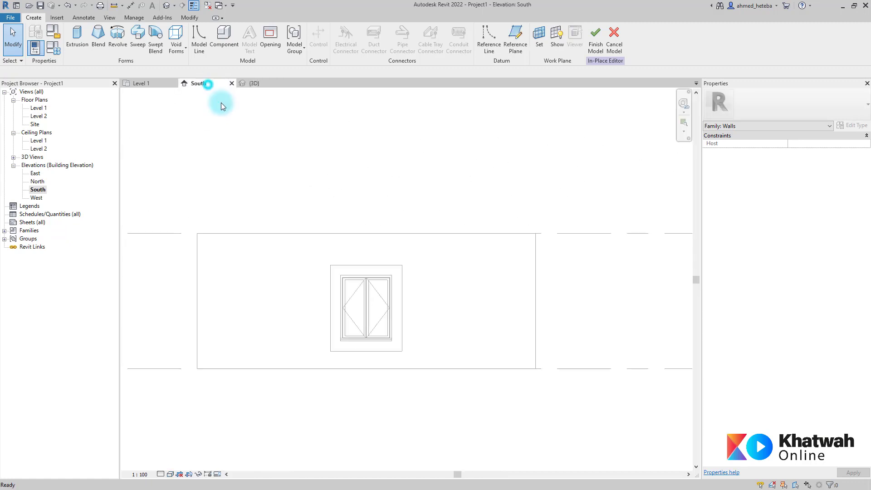
# Step: Start an extrusion on the wall face and sketch a closed four-sided shape right of the window
pyautogui.click(75, 40)
pyautogui.click(613, 223)
pyautogui.click(663, 264)
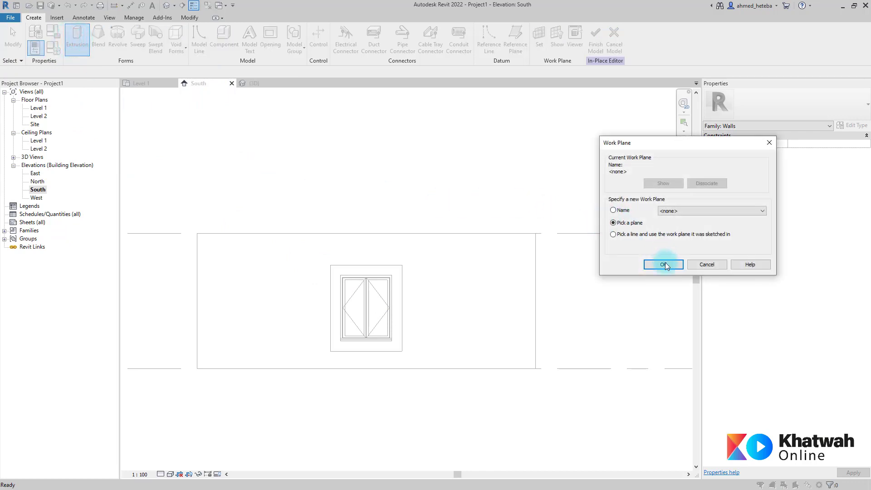
pyautogui.click(473, 251)
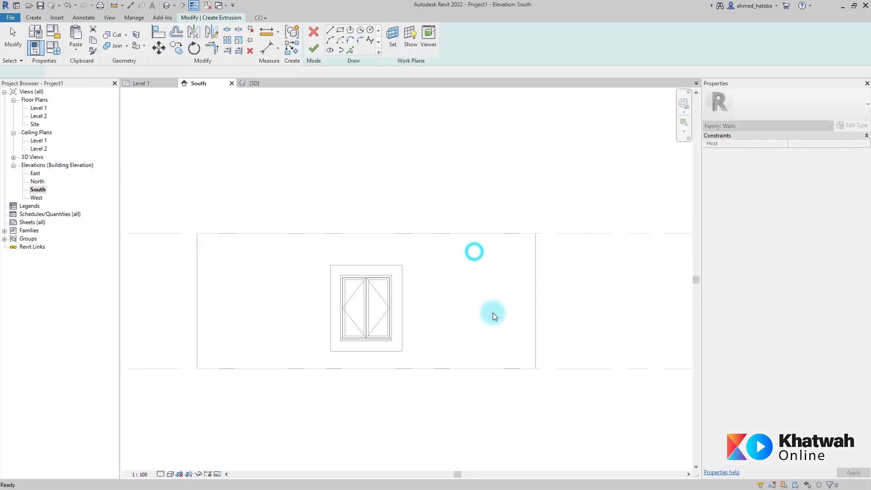
pyautogui.click(481, 291)
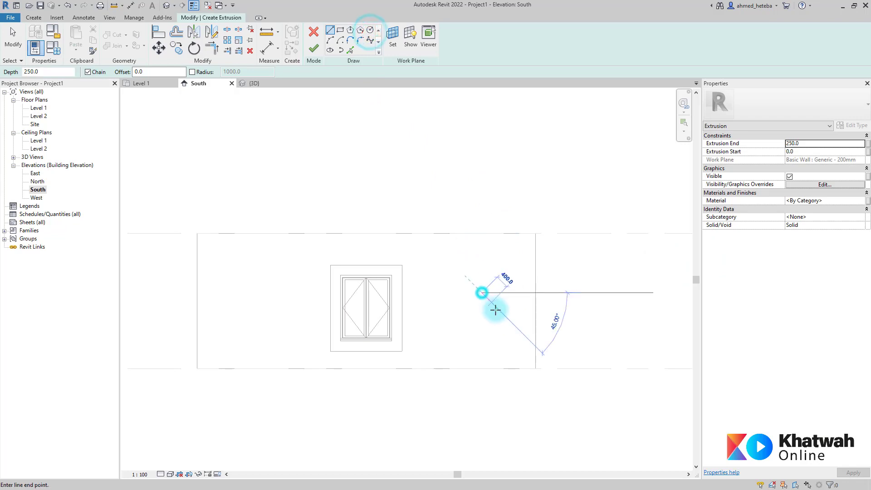
pyautogui.click(496, 308)
pyautogui.click(470, 322)
pyautogui.click(457, 294)
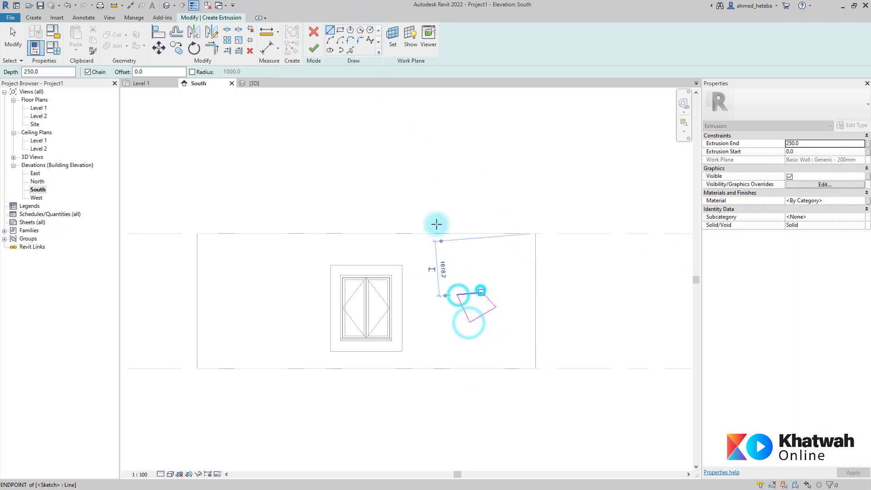
# Step: Finish the extrusion and the in-place model, then check it in the {3D} view
pyautogui.click(314, 49)
pyautogui.click(458, 46)
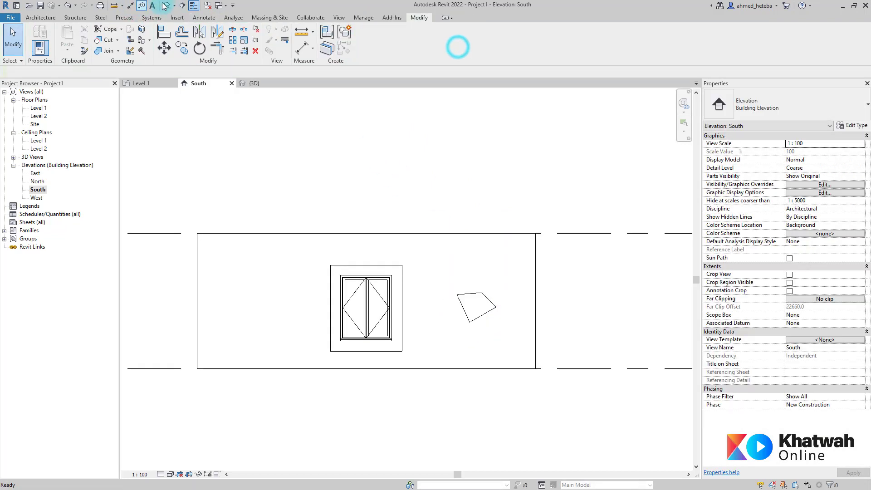
pyautogui.click(167, 6)
pyautogui.scroll(4, 388, 350)
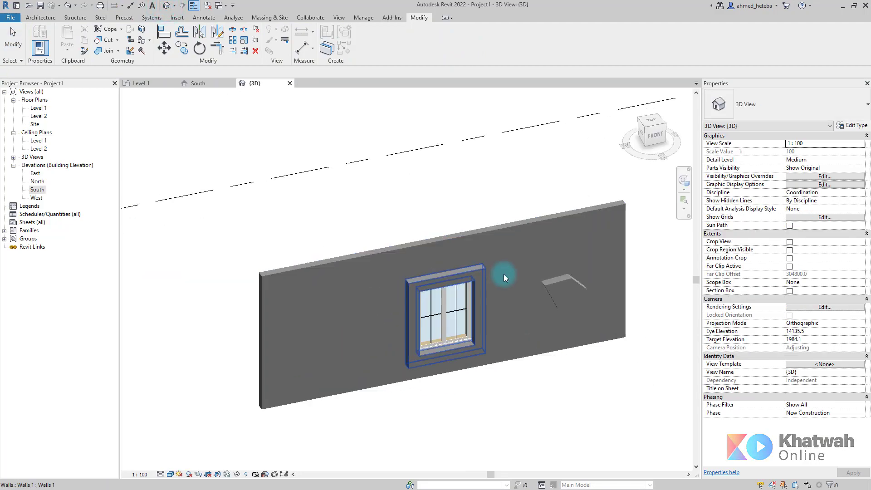